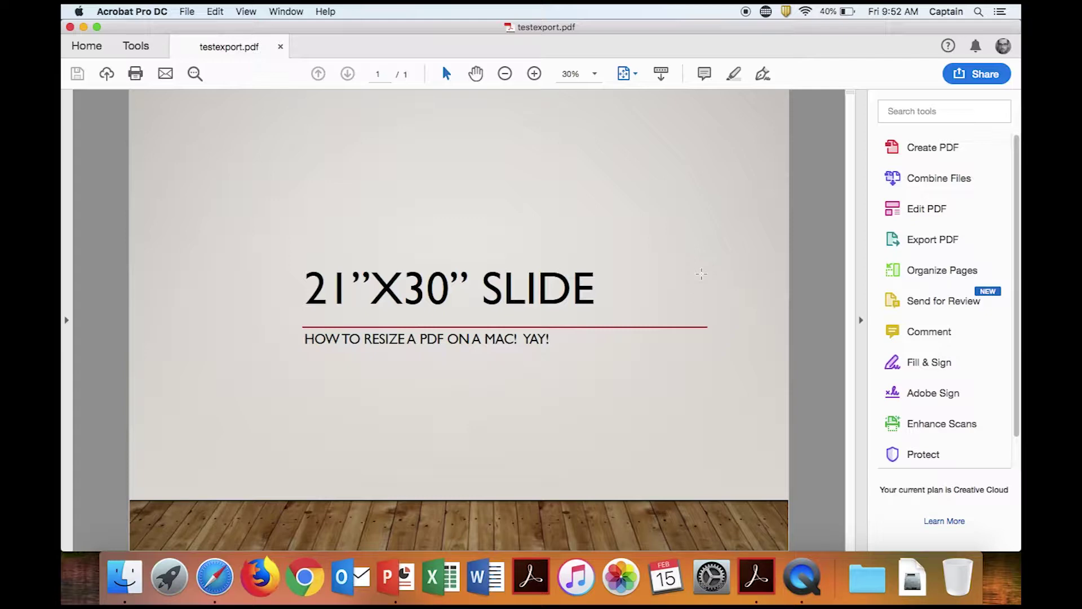
Open Set Page Boxes for the 30 × 21 in page from Organize Pages' More menu
left_click(896, 279)
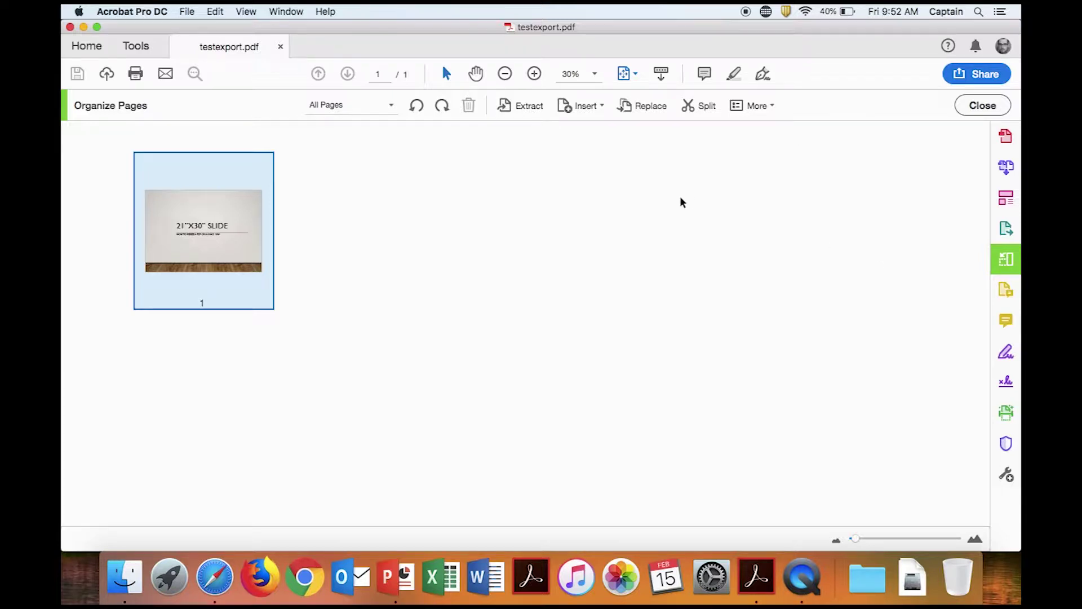
left_click(750, 105)
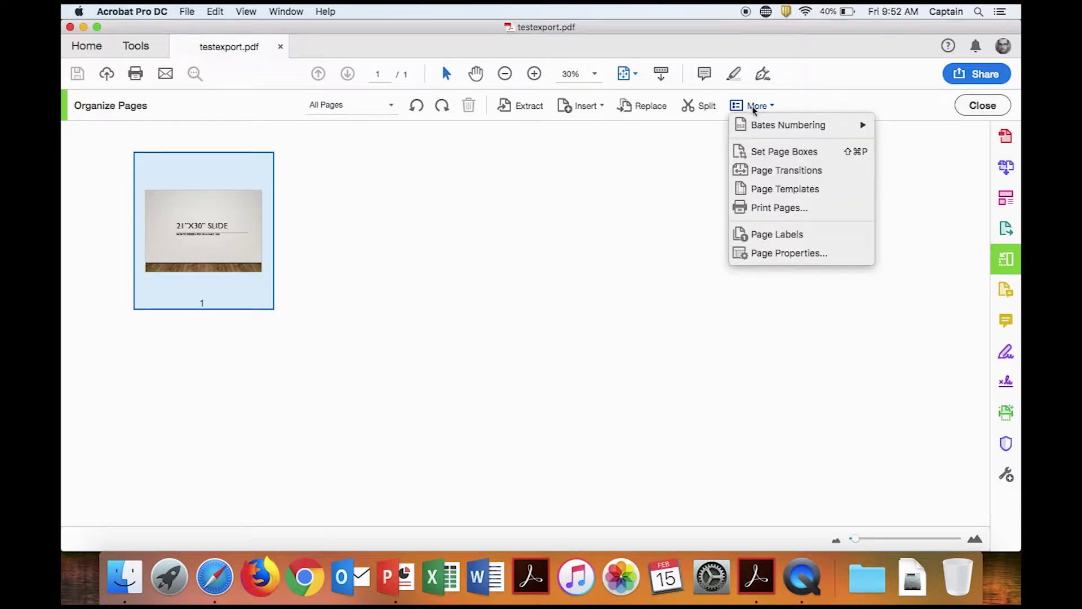
left_click(767, 154)
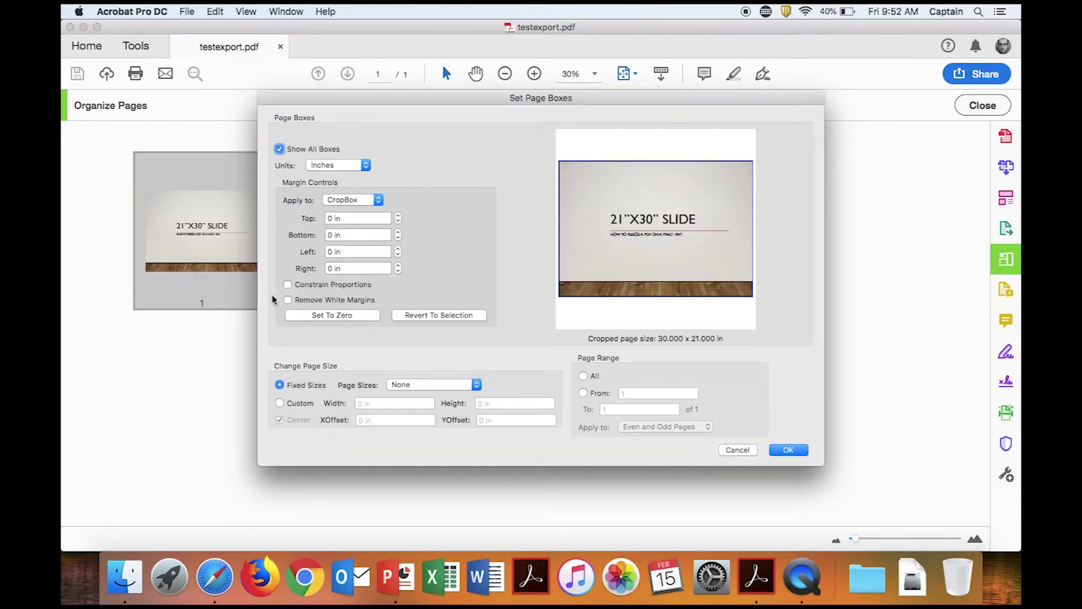
Apply a custom 60 × 42 in page size with Center unchecked
left_click(296, 404)
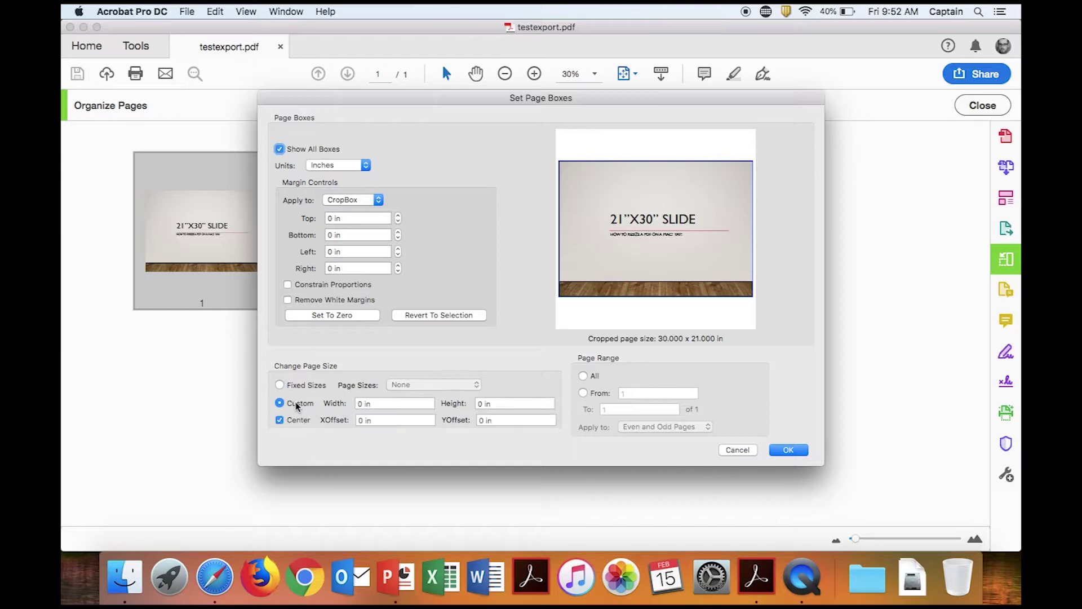
triple_click(366, 403)
type("60")
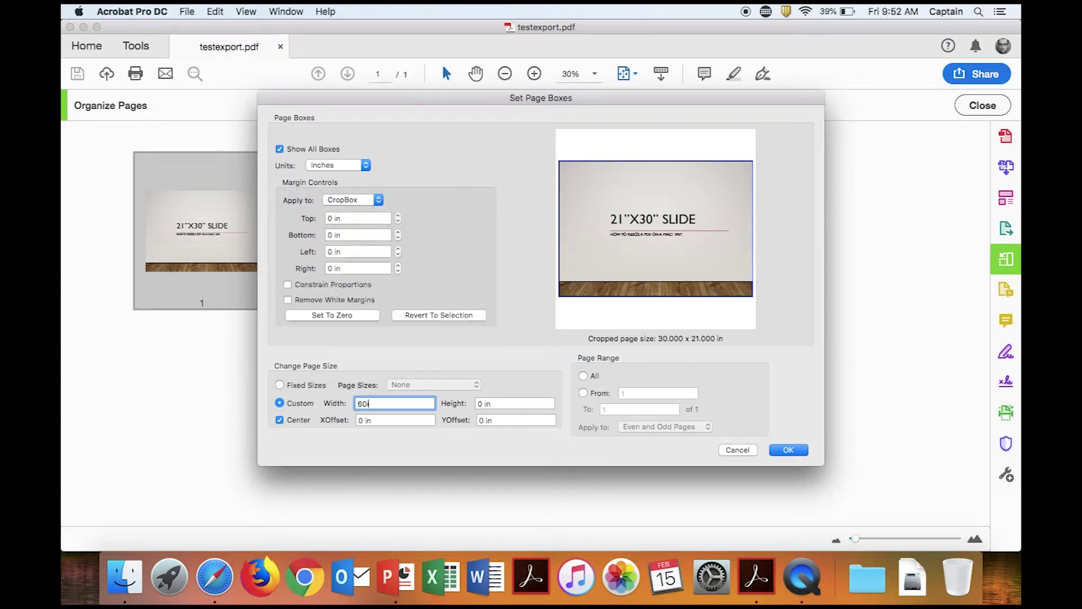
left_click(513, 404)
type("4")
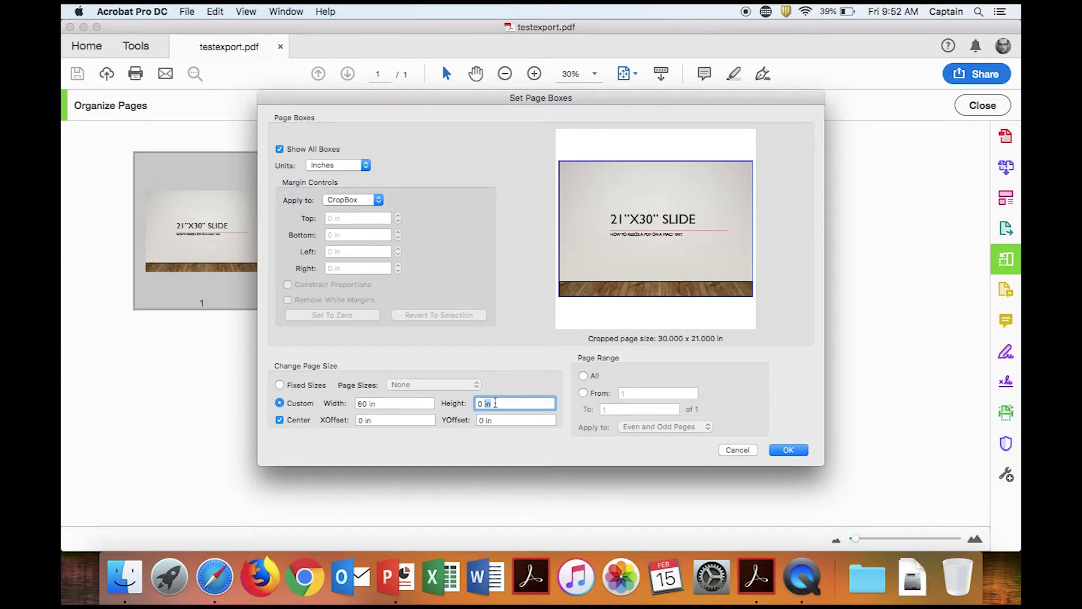
type("2in")
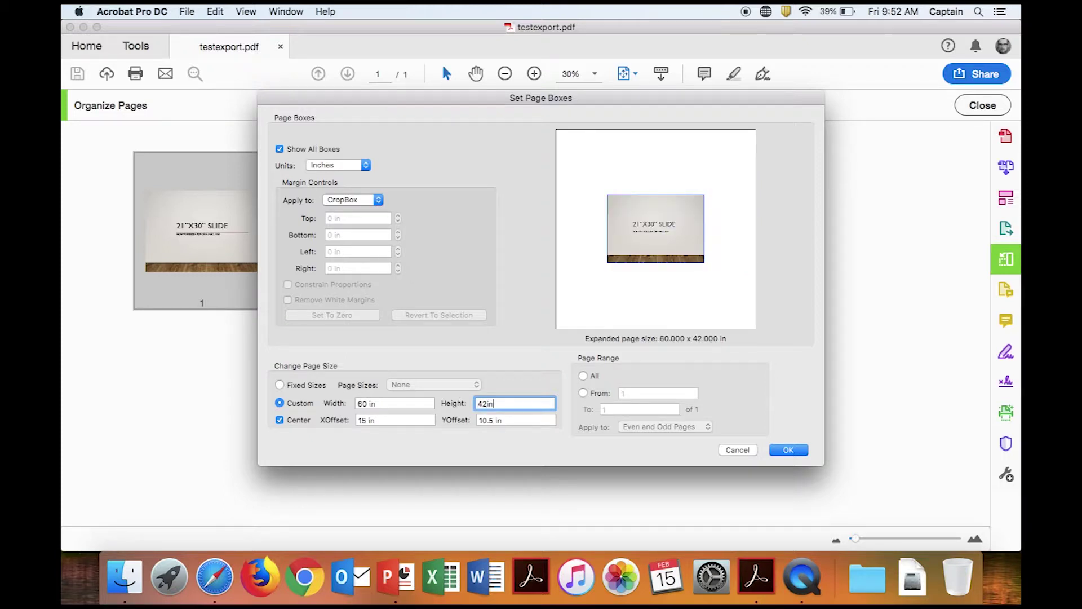
left_click(280, 420)
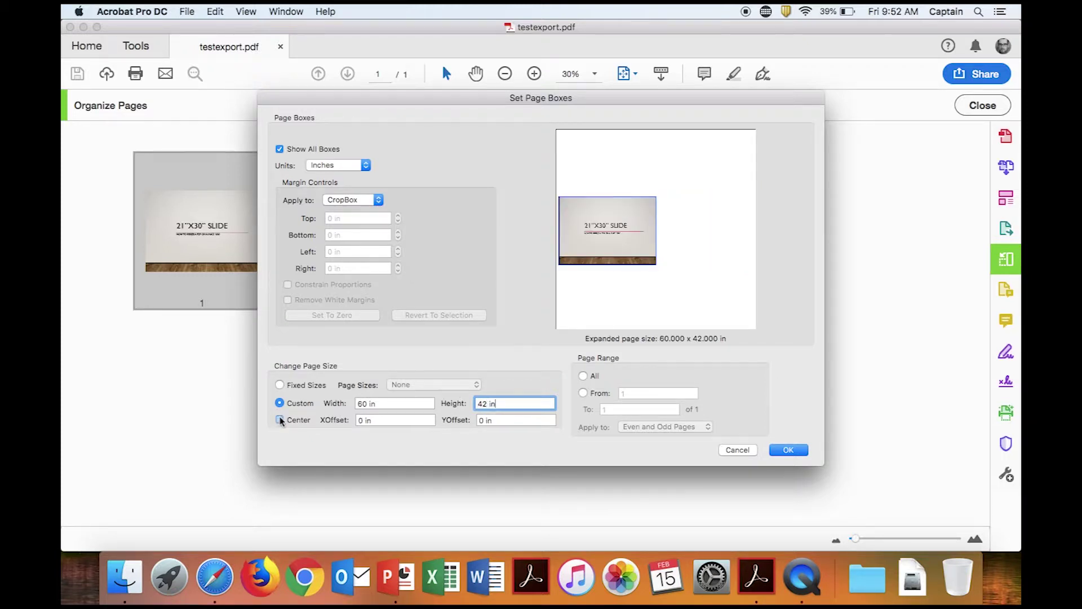
left_click(788, 449)
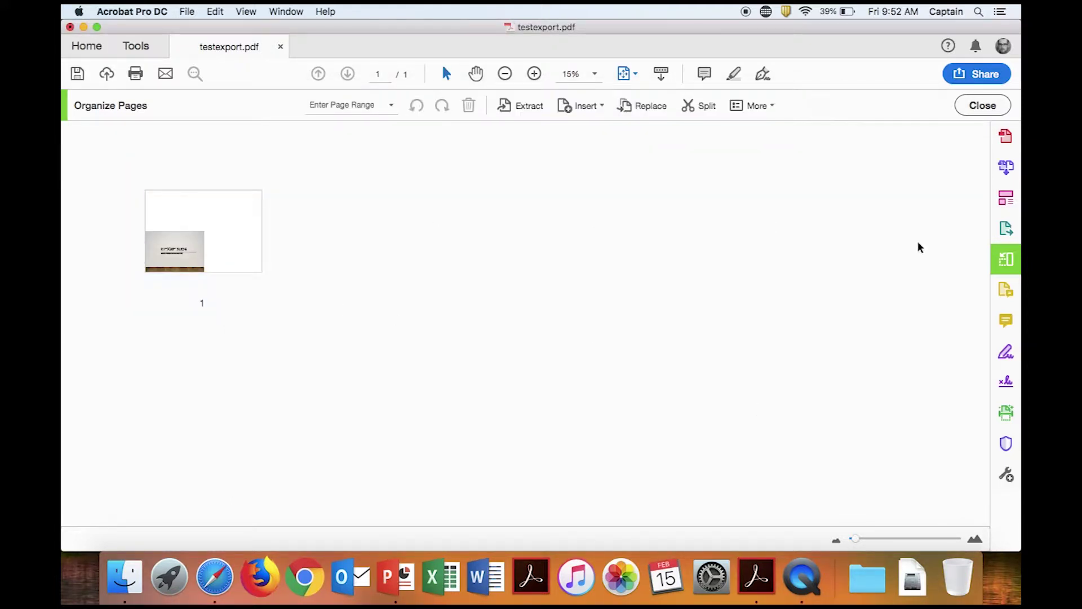
Switch to Edit PDF and zoom out to show the whole 60 × 42 in page
left_click(1014, 205)
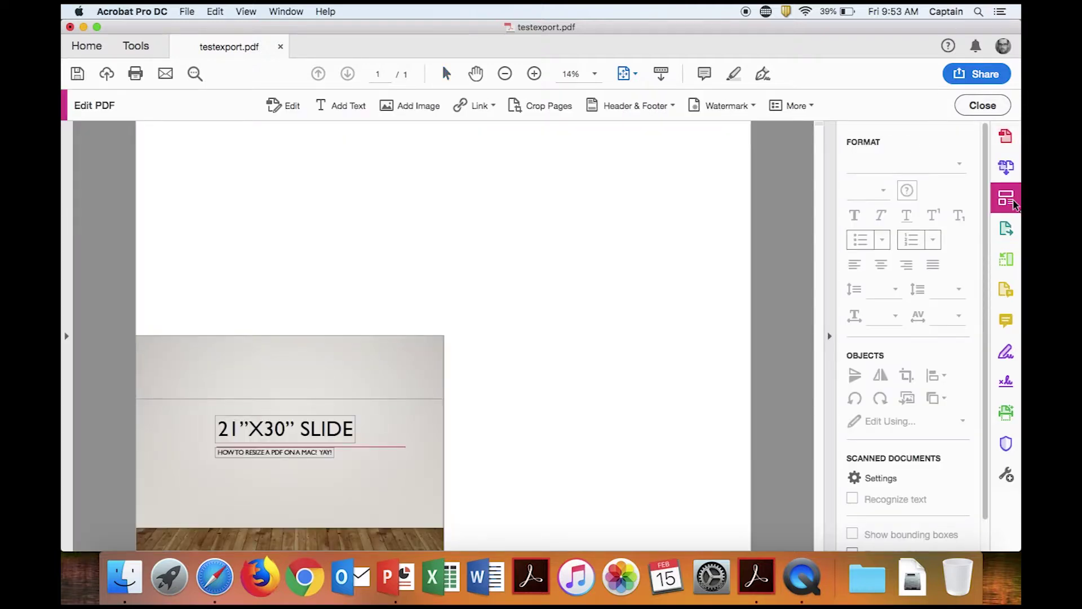
left_click(504, 74)
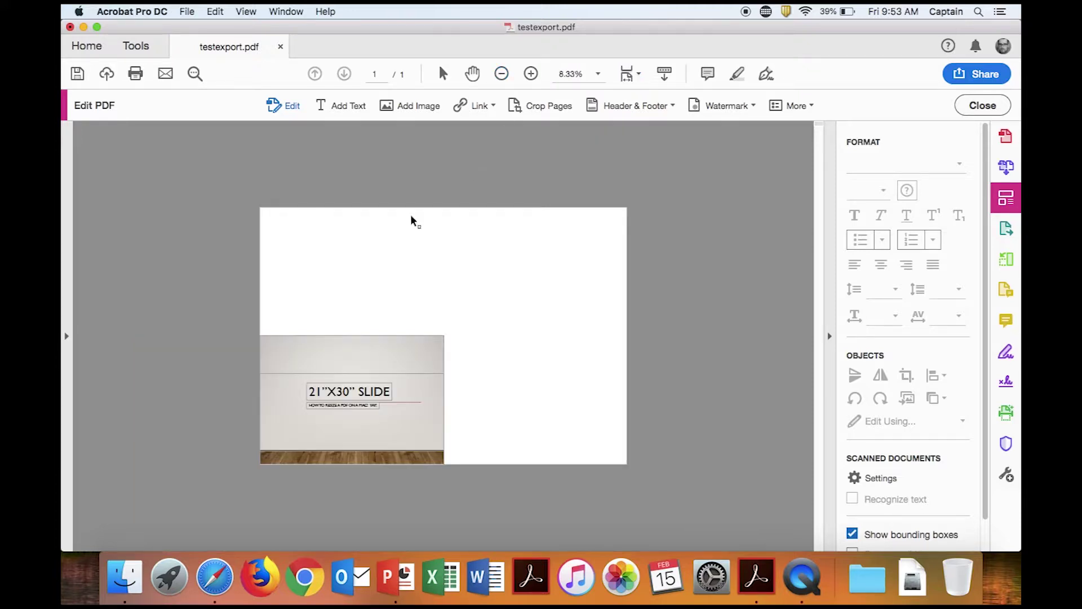
Marquee-select the slide image, stretch it to the page's top-right corner, then select all
left_click_drag(201, 304, 467, 464)
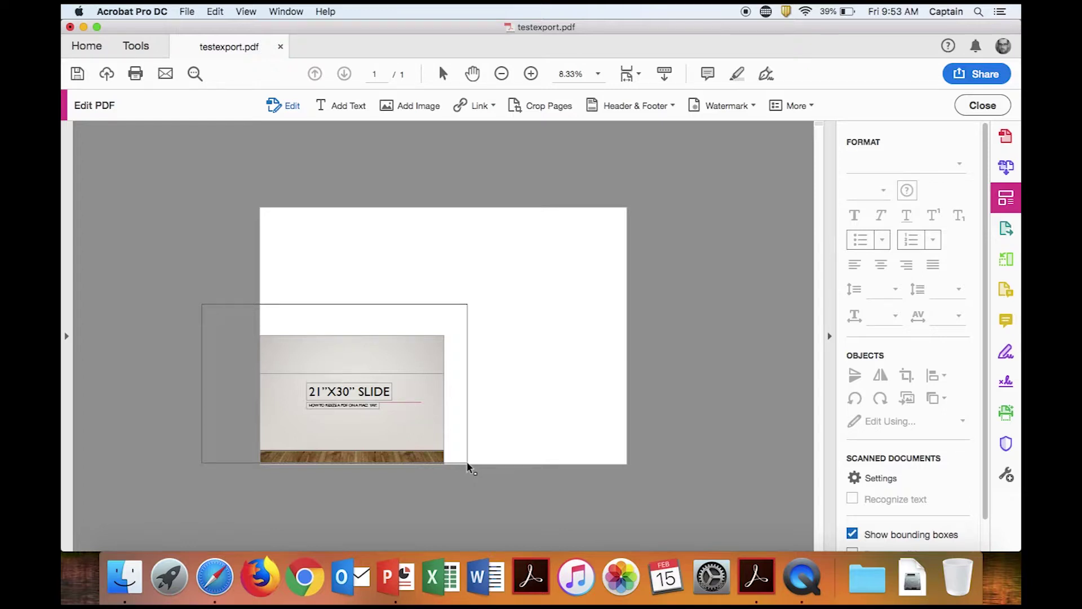
mouse_move(467, 465)
left_mouse_down()
mouse_move(486, 531)
mouse_move(486, 518)
left_mouse_up()
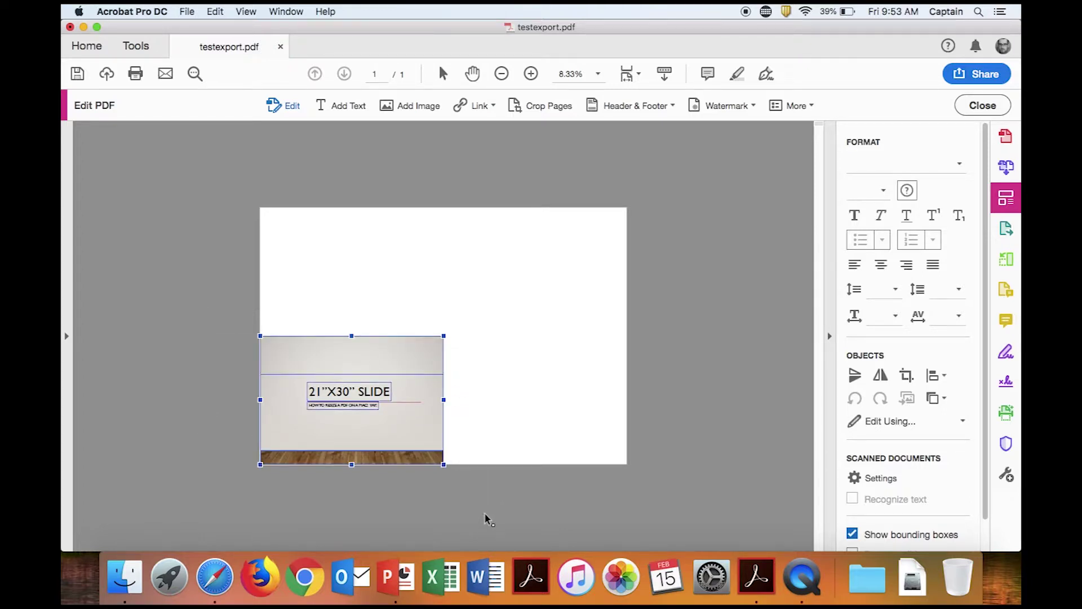
left_click_drag(443, 335, 612, 190)
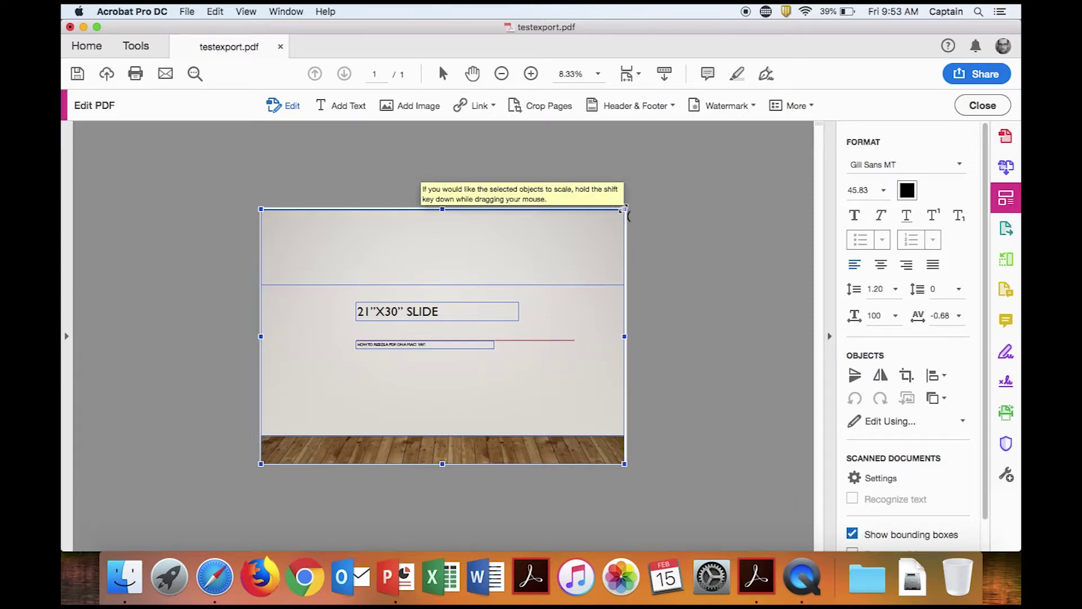
left_click_drag(624, 209, 628, 205)
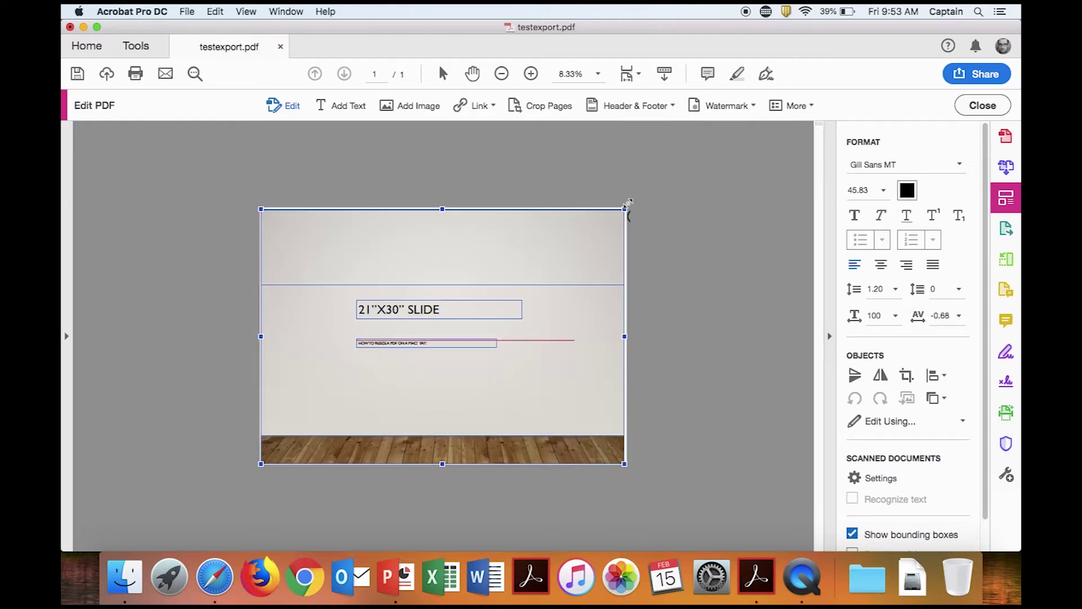
left_click(686, 268)
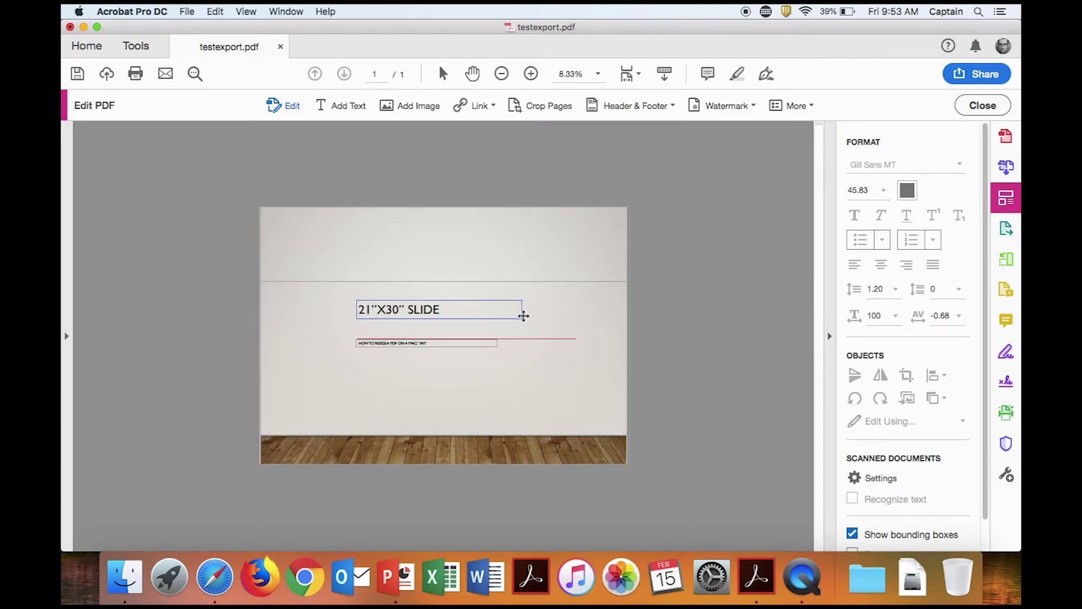
key("super+a")
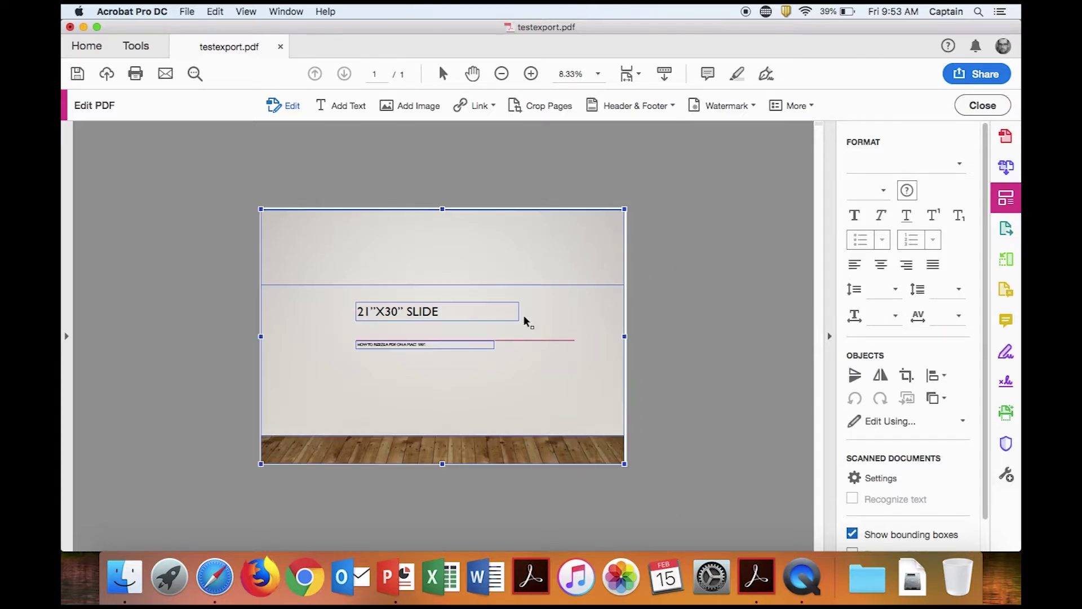
Undo the distorted stretch and proportionally scale the slide image to fill the page
key("super+z")
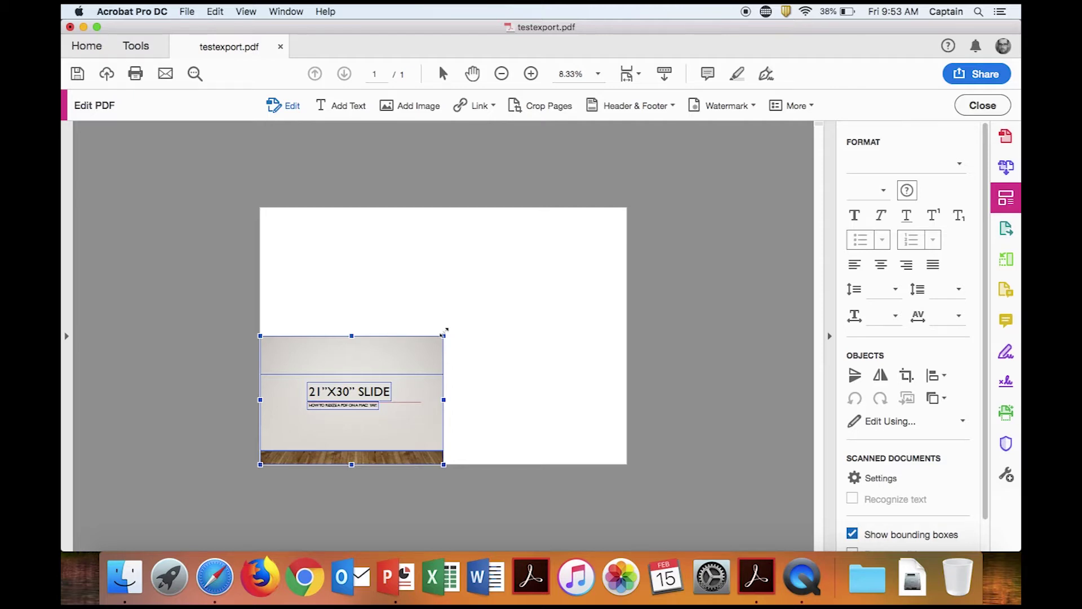
left_click_drag(443, 335, 604, 175)
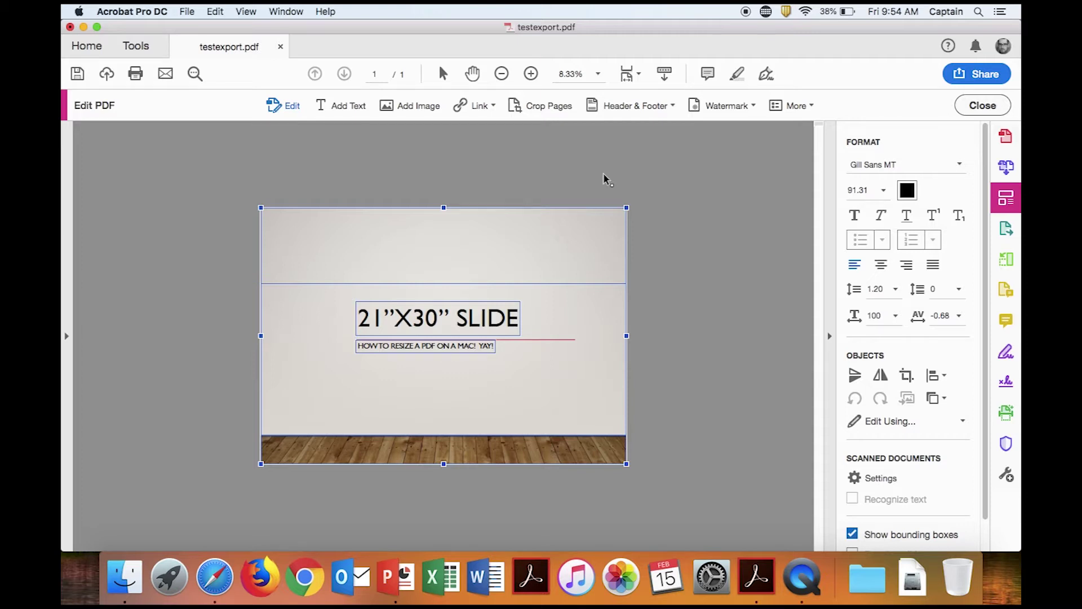
left_click(605, 174)
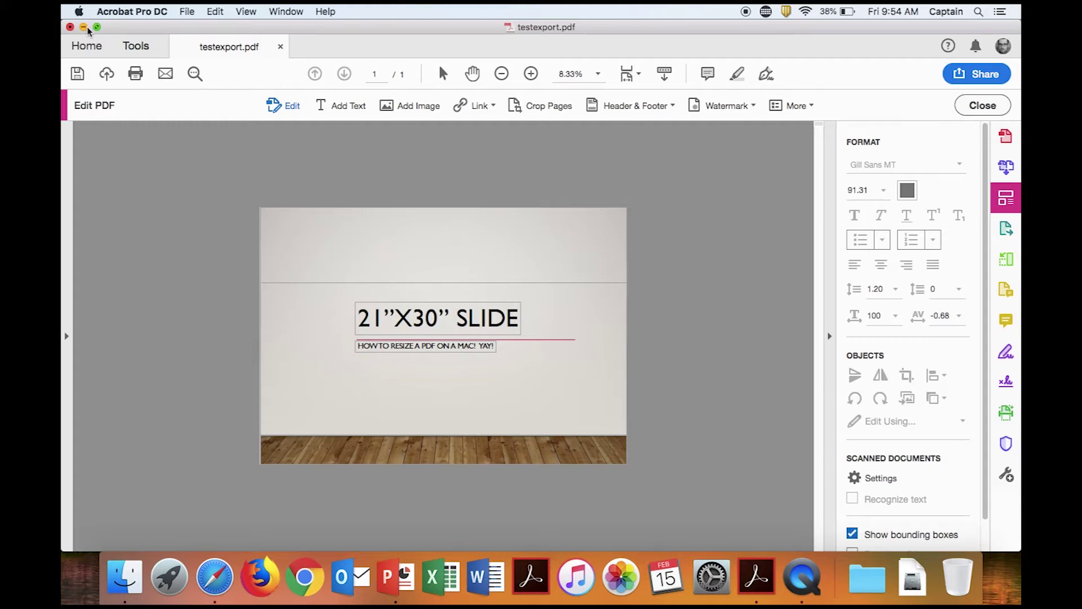
left_click(188, 13)
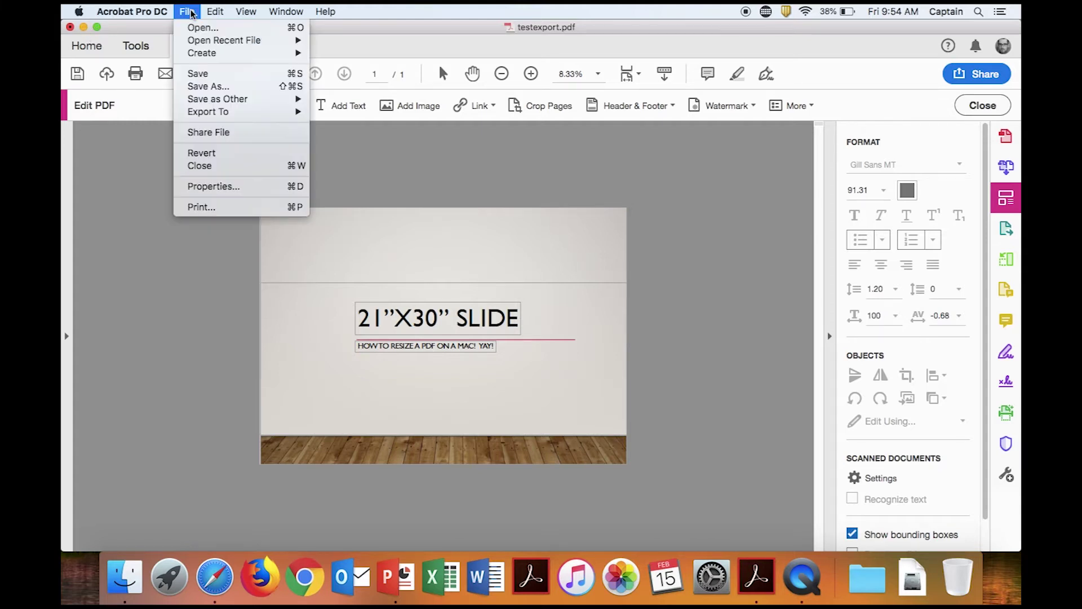
Save As a new PDF on the Desktop, appending 'sizedup' to make testexportsizedup
left_click(204, 85)
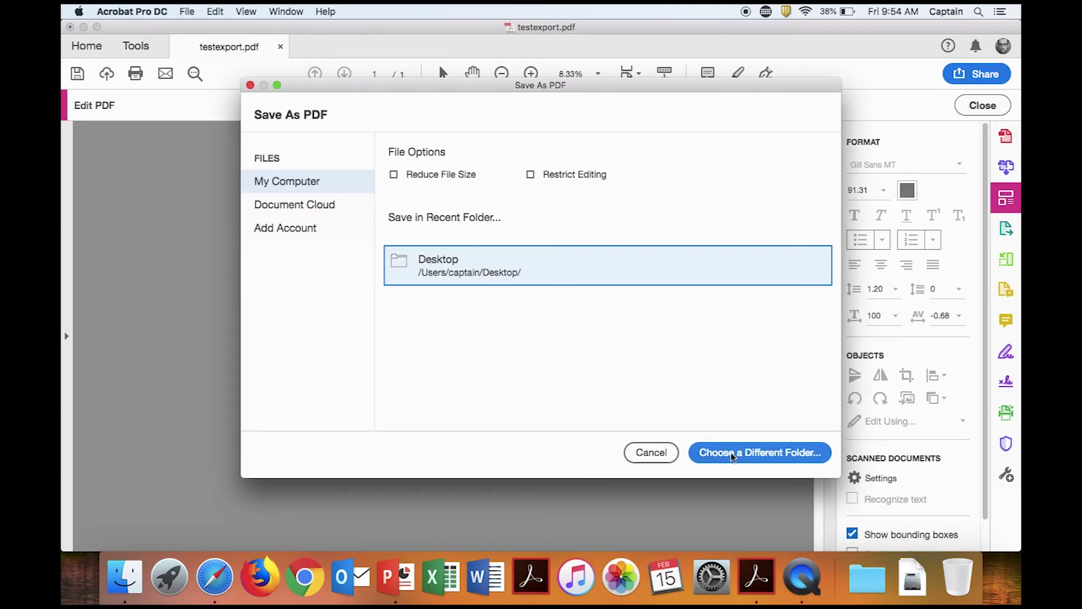
left_click(494, 272)
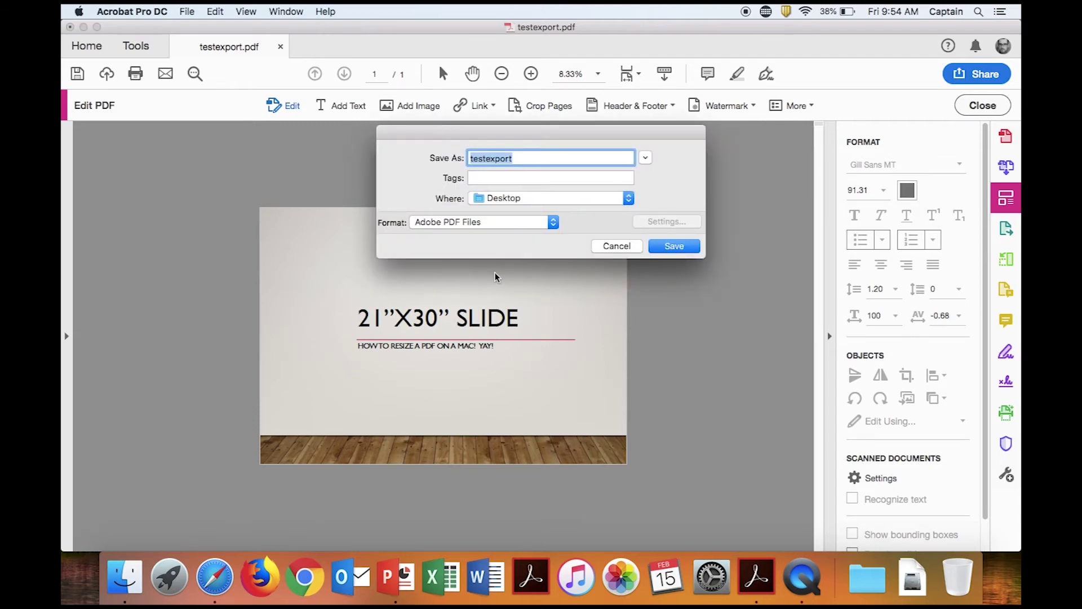
key("Right")
type("sizedup")
key("Return")
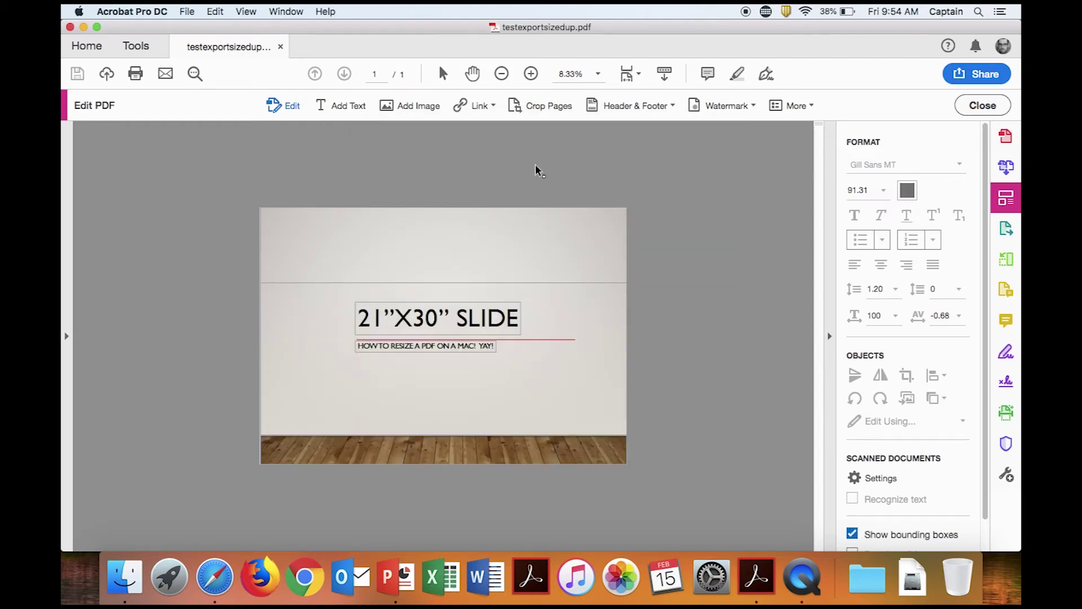
Close the document and reopen testexportsizedup from the Home Recent list
left_click(280, 47)
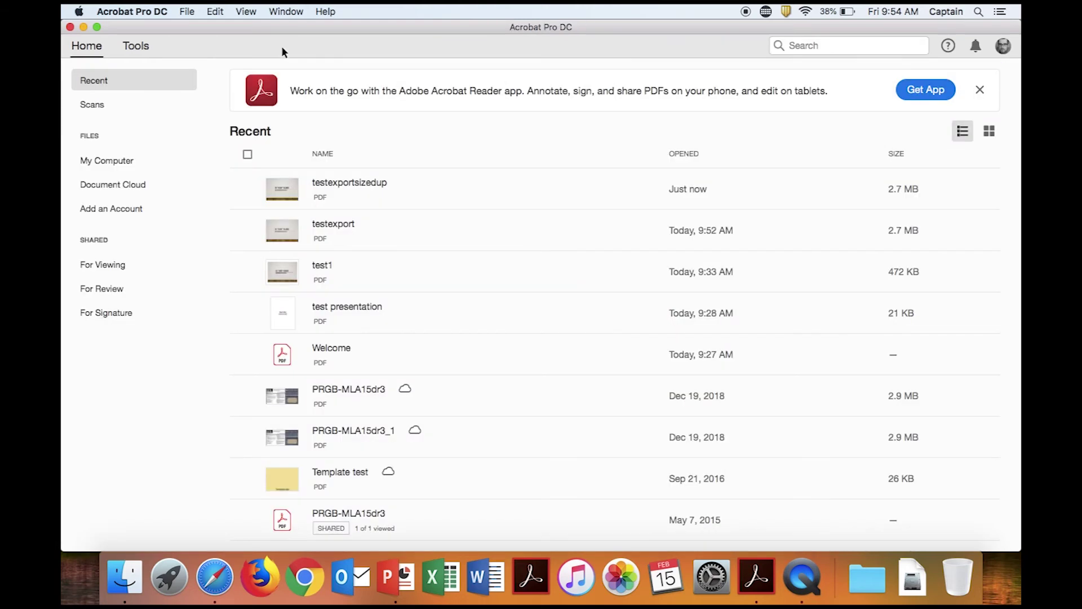
left_click(374, 188)
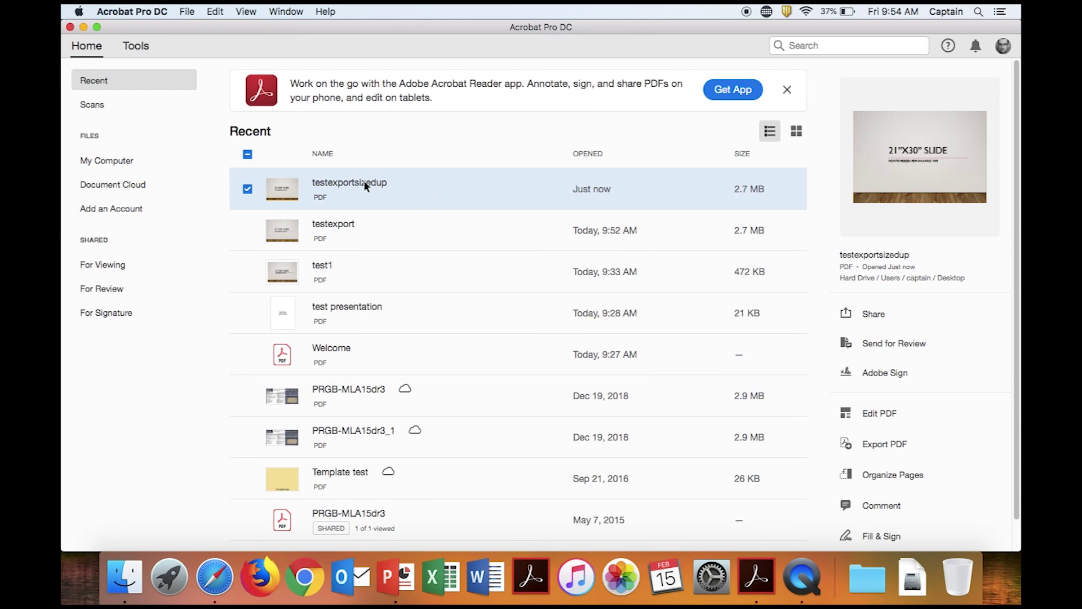
double_click(366, 187)
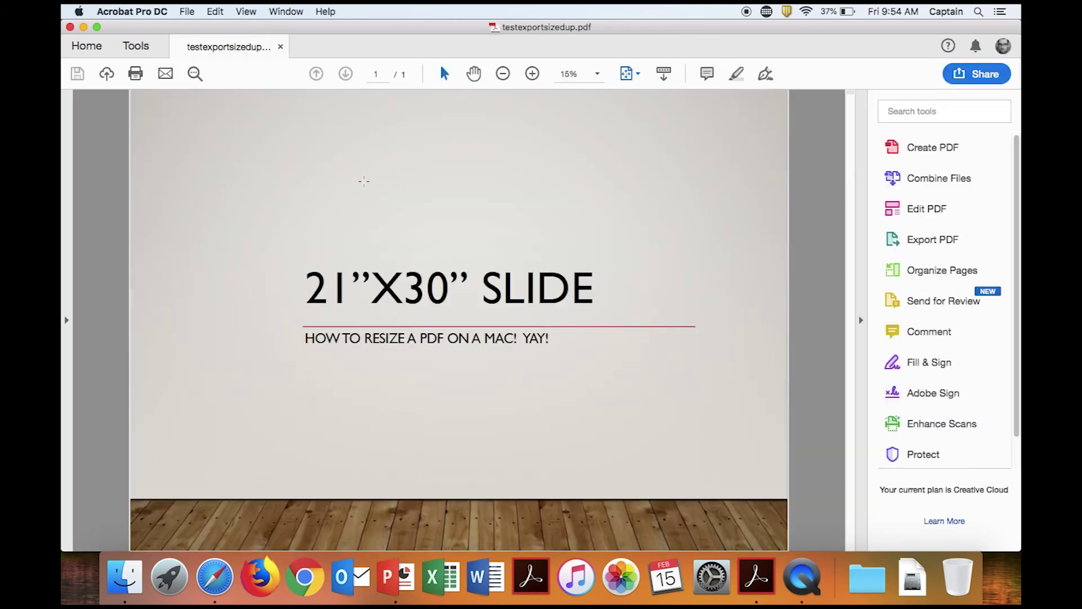
left_click(187, 11)
left_click(257, 187)
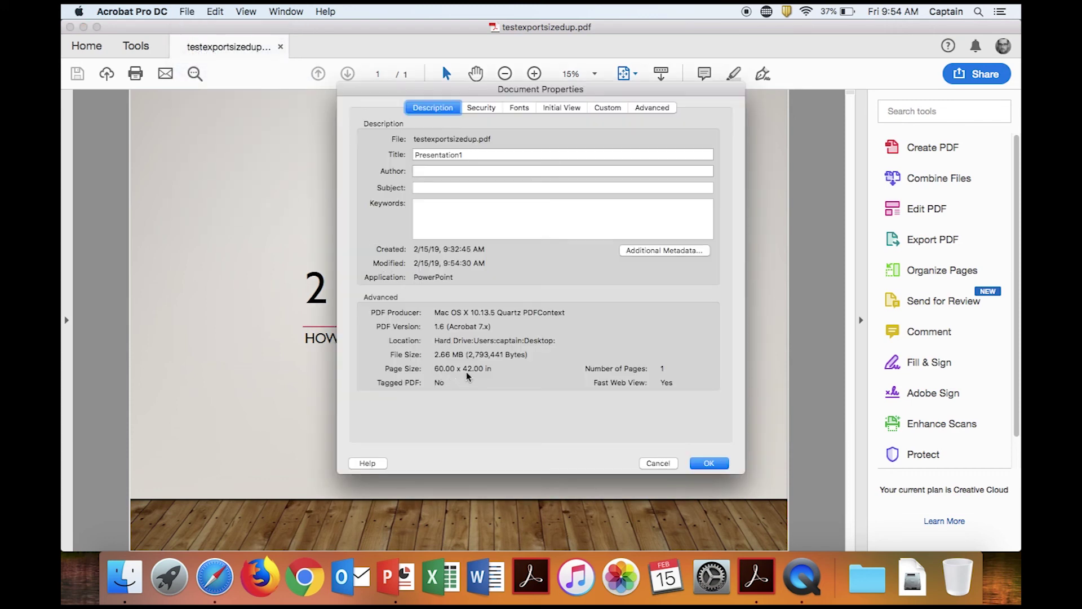
left_click(710, 463)
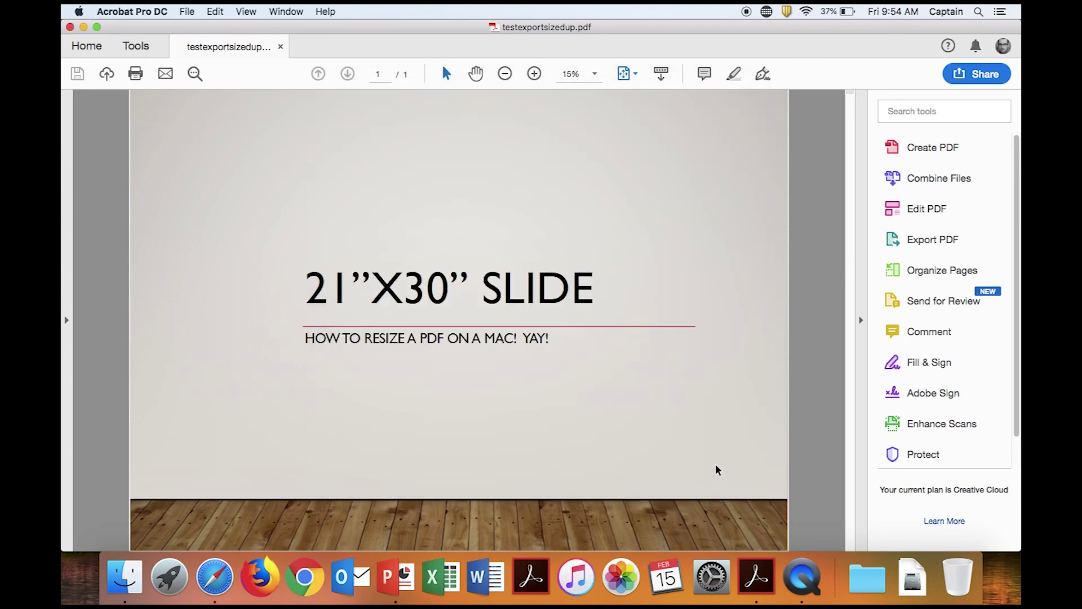